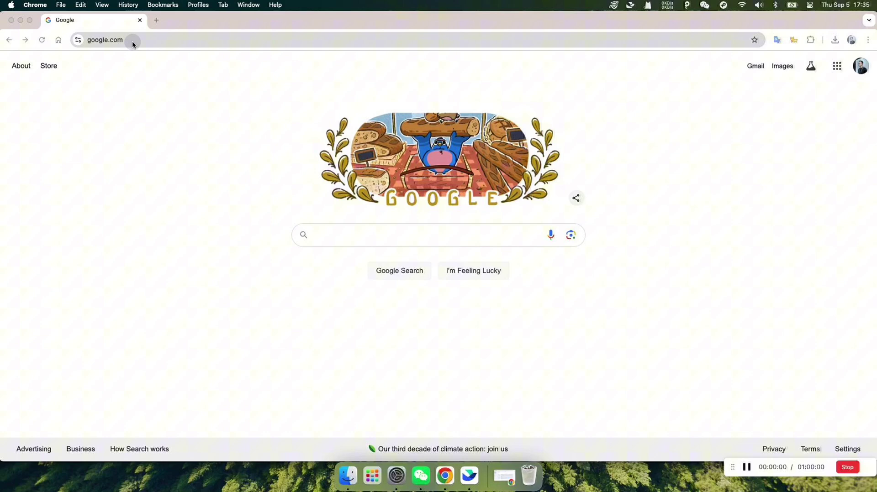
- Go to uunatek.com and open its Download Software/User Manual page
{"action": "left_click", "coordinate": [132, 40]}
{"action": "type", "text": "uunatek.com"}
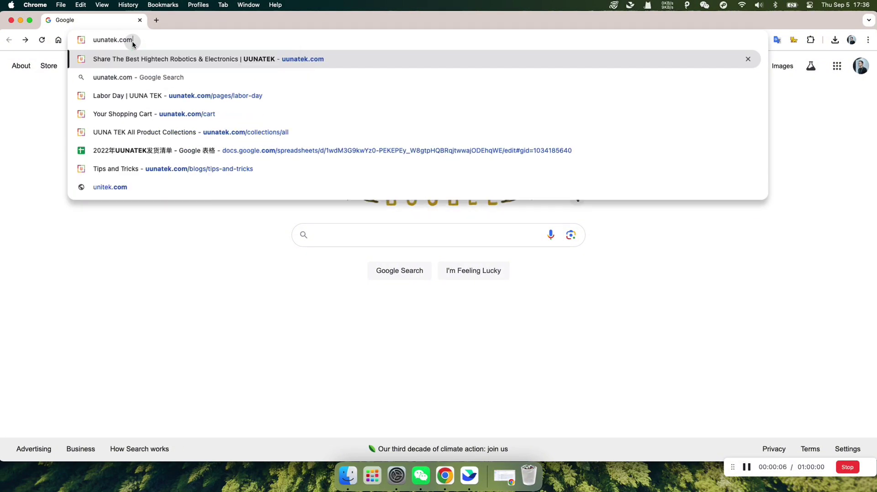
{"action": "key", "text": "Return"}
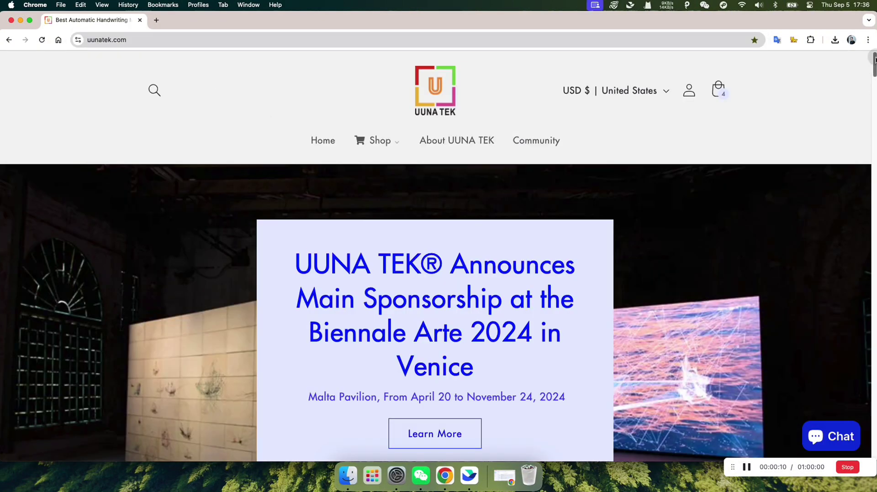
{"action": "left_click_drag", "start_coordinate": [874, 59], "coordinate": [874, 445]}
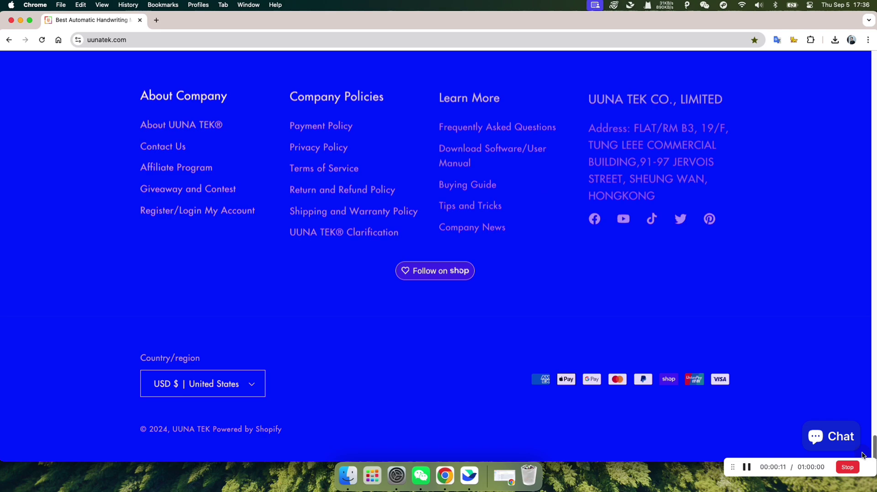
{"action": "left_click", "coordinate": [462, 149]}
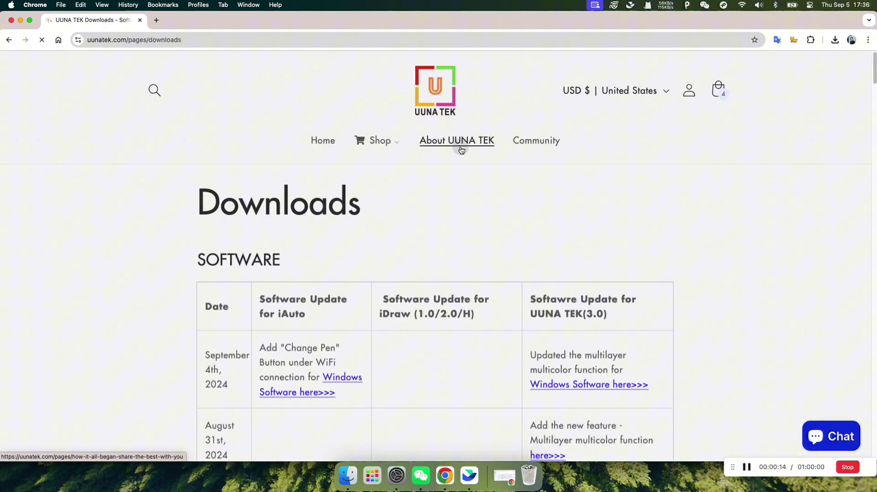
- Open the user guide and software link for iAuto plotters, and open the iAuto Mac Software folder in the shared drive
{"action": "left_click", "coordinate": [865, 173]}
{"action": "left_click_drag", "start_coordinate": [865, 172], "coordinate": [708, 287]}
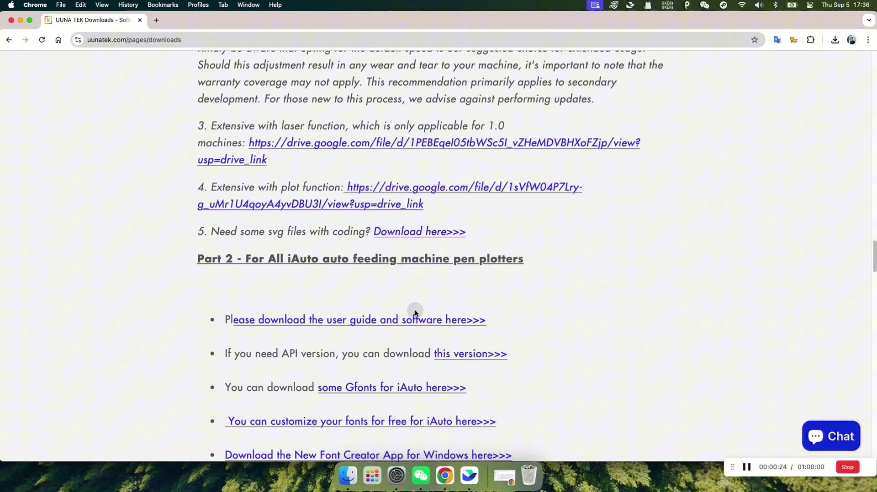
{"action": "left_click", "coordinate": [406, 321]}
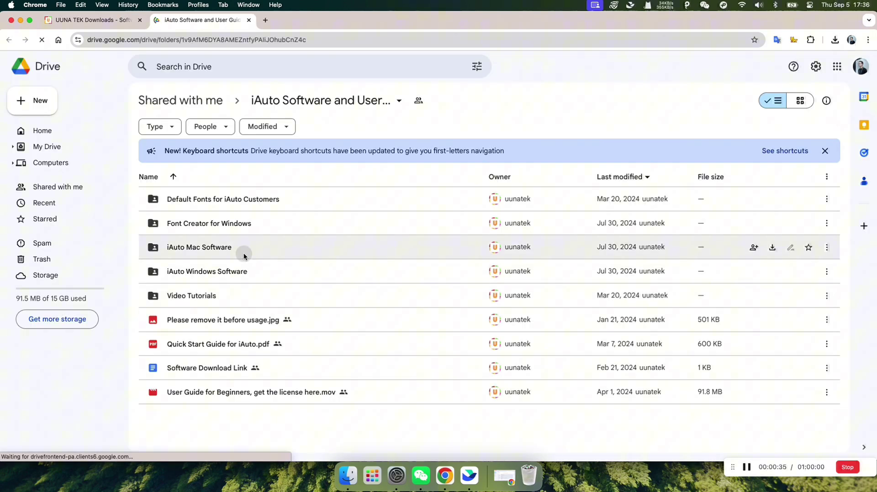
{"action": "double_click", "coordinate": [221, 249]}
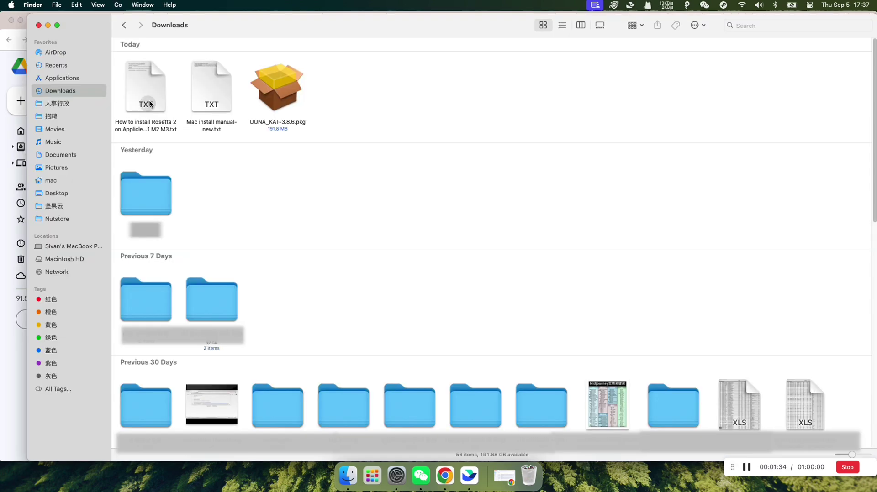
- Open the Rosetta 2 installation instructions text file from Downloads, place it clear of the files, and launch Terminal
{"action": "double_click", "coordinate": [149, 100]}
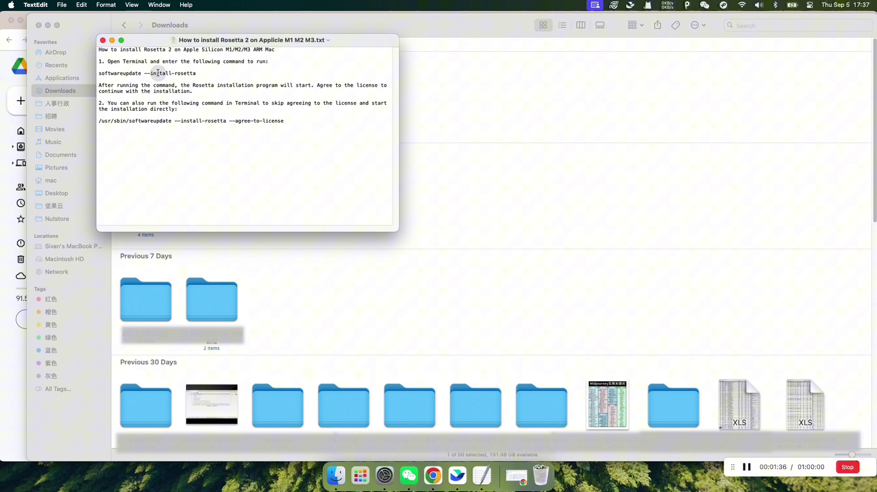
{"action": "left_click_drag", "start_coordinate": [155, 46], "coordinate": [572, 67]}
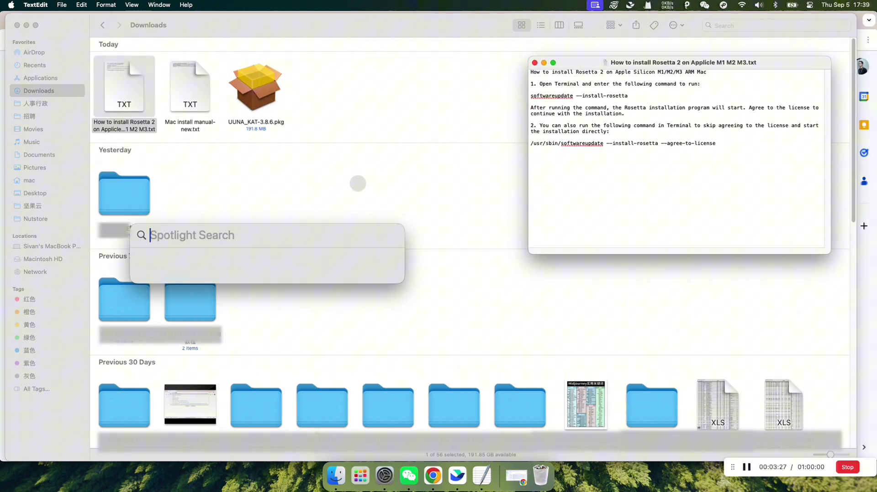
{"action": "type", "text": "terminal"}
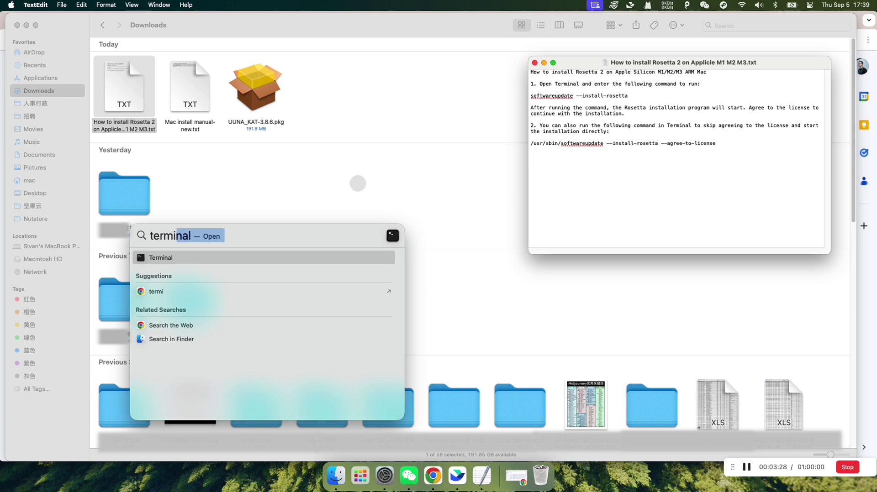
{"action": "key", "text": "Return"}
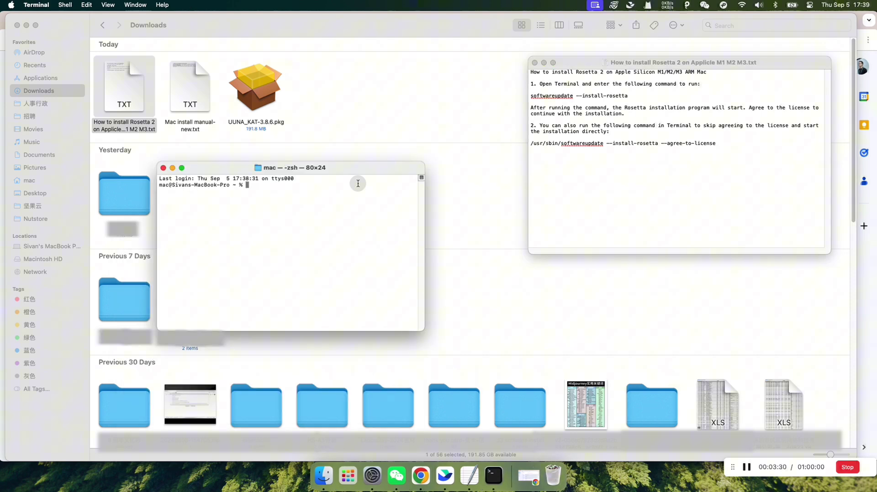
- Copy the command "softwareupdate --install-rosetta" from the instructions and run it in Terminal
{"action": "left_click", "coordinate": [532, 96]}
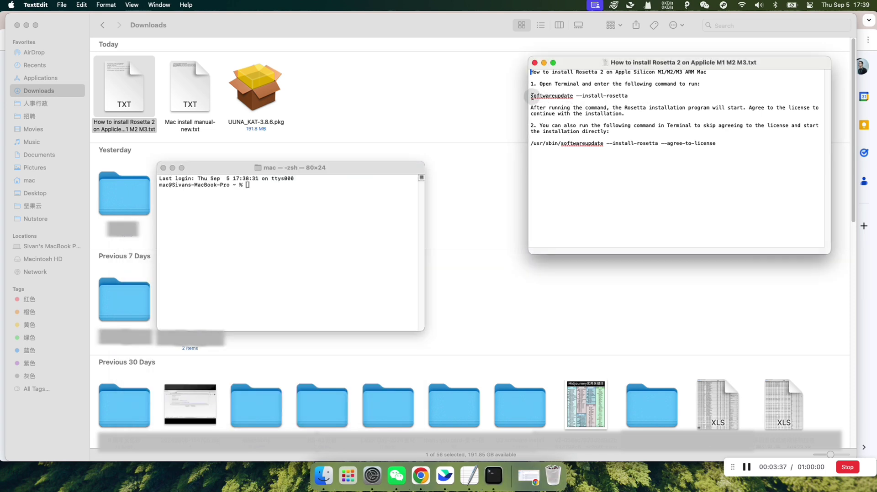
{"action": "left_click_drag", "start_coordinate": [533, 96], "coordinate": [629, 96]}
{"action": "key", "text": "super+c"}
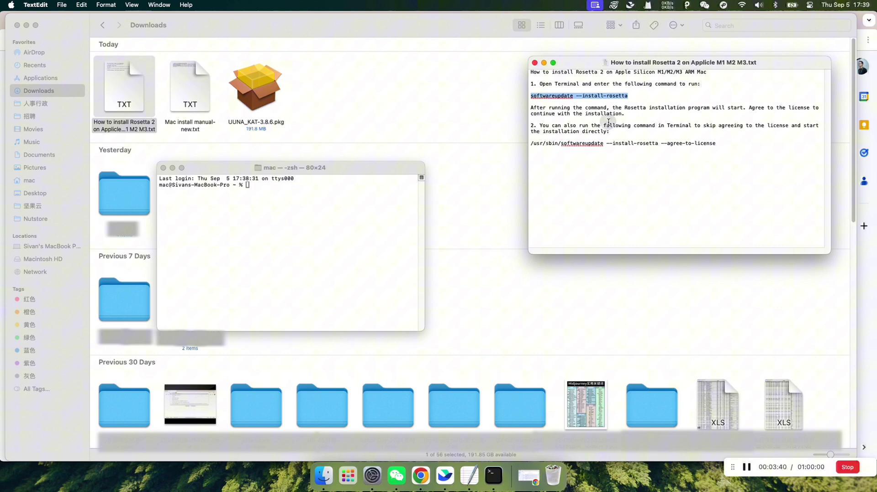
{"action": "left_click", "coordinate": [304, 201]}
{"action": "key", "text": "super+v"}
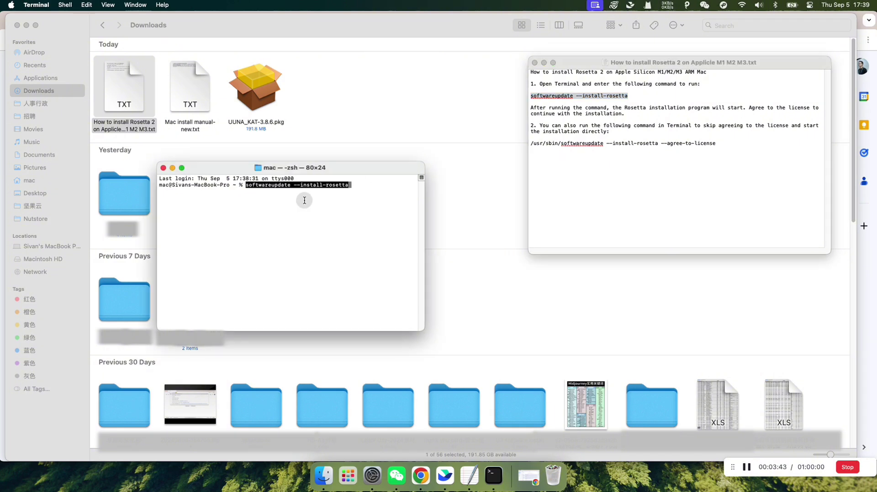
{"action": "key", "text": "Return"}
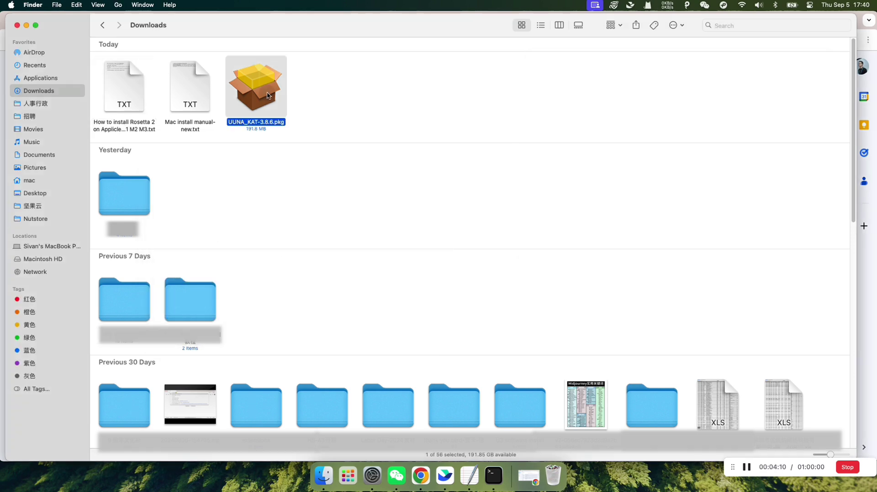
- Try to open UUNA_KAT-3.8.6.pkg, and allow the blocked package in Privacy & Security by entering the account password
{"action": "double_click", "coordinate": [267, 96]}
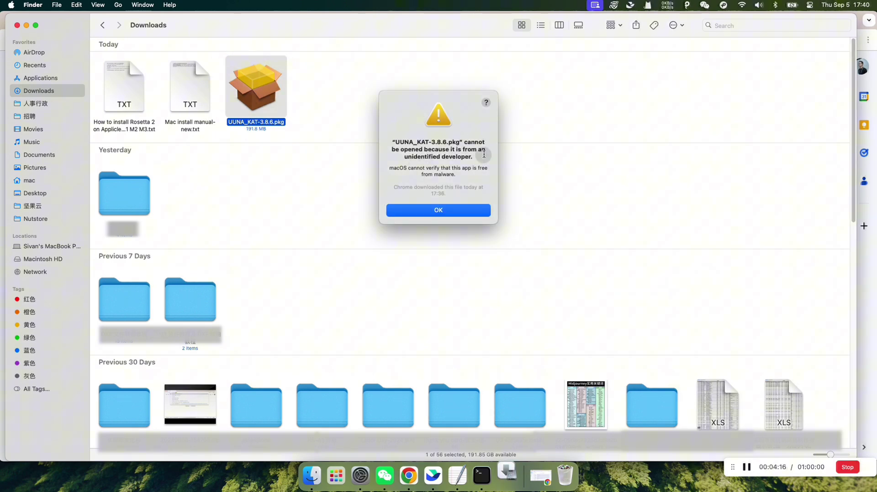
{"action": "left_click", "coordinate": [455, 213]}
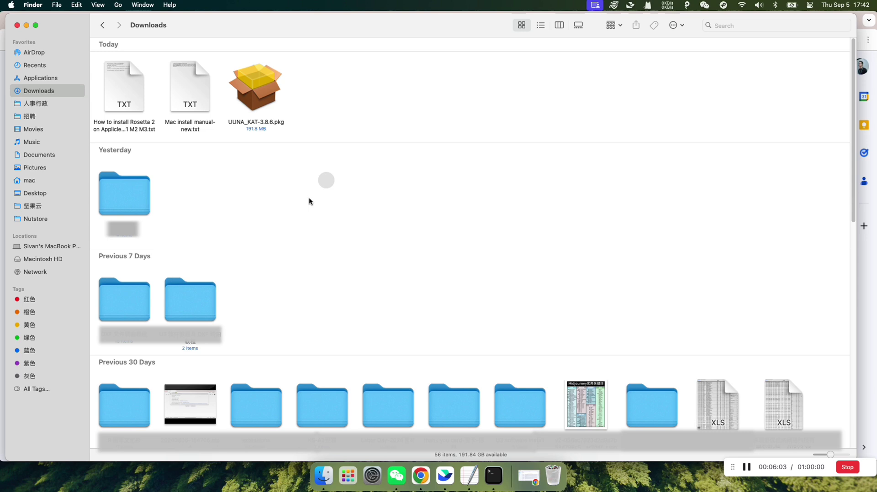
{"action": "left_click", "coordinate": [373, 475]}
{"action": "left_click", "coordinate": [286, 306]}
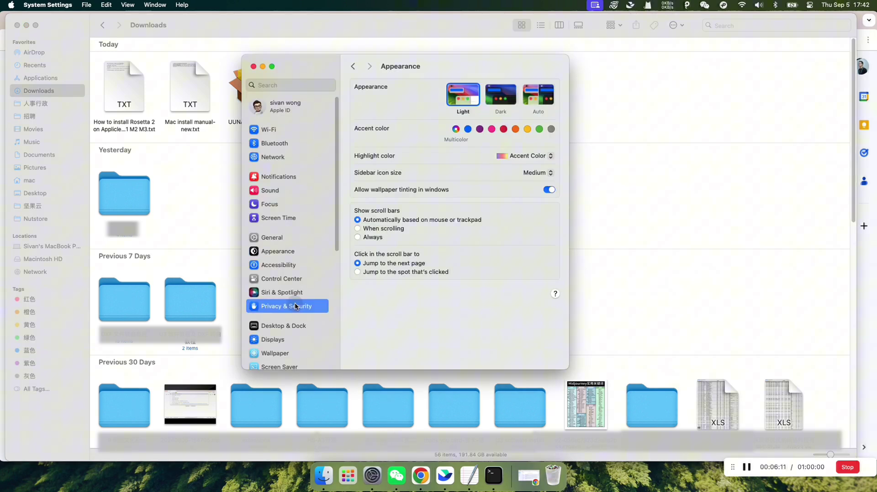
{"action": "scroll", "coordinate": [423, 208], "scroll_direction": "down", "scroll_amount": 10}
{"action": "scroll", "coordinate": [426, 209], "scroll_direction": "down", "scroll_amount": 8}
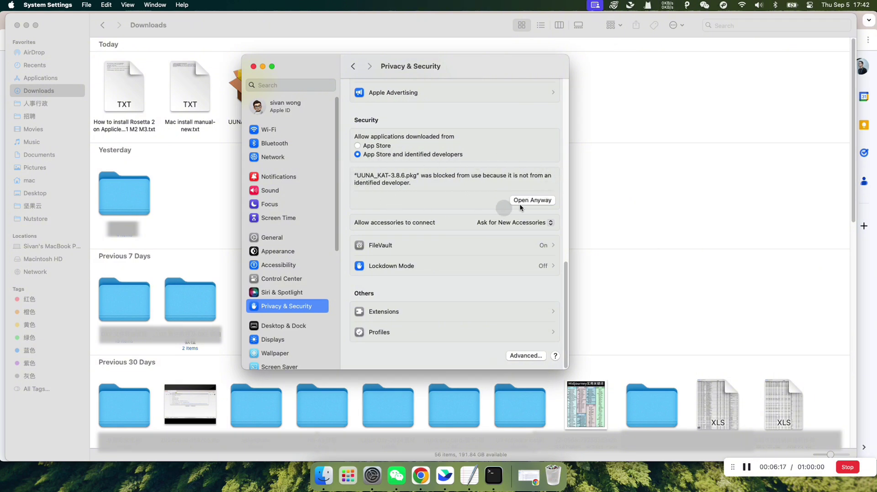
{"action": "left_click", "coordinate": [531, 201]}
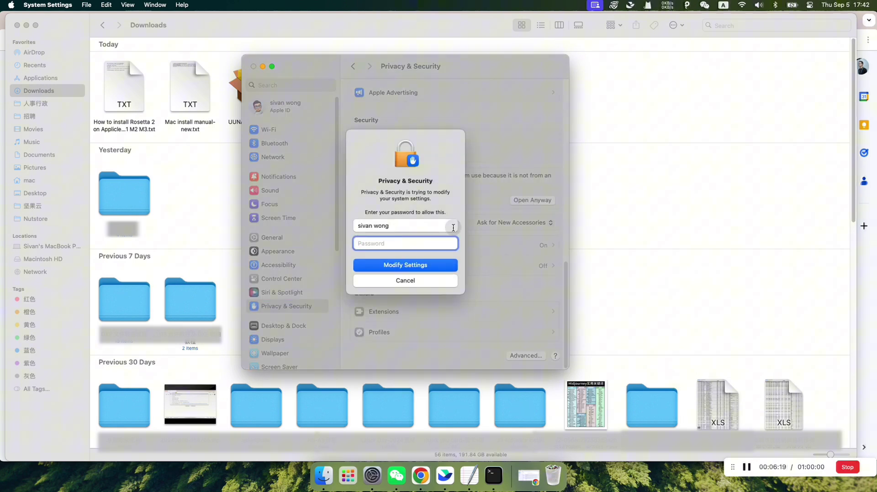
{"action": "type", "text": "••••••••"}
{"action": "key", "text": "Return"}
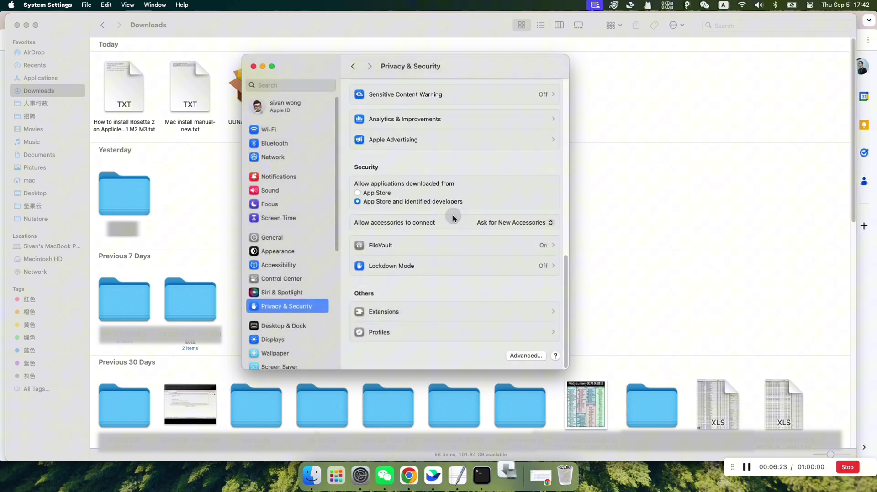
- Install UUNA_KAT with the package installer, authorising it with the account password, and close the installer
{"action": "left_click", "coordinate": [419, 230]}
{"action": "left_click", "coordinate": [551, 302]}
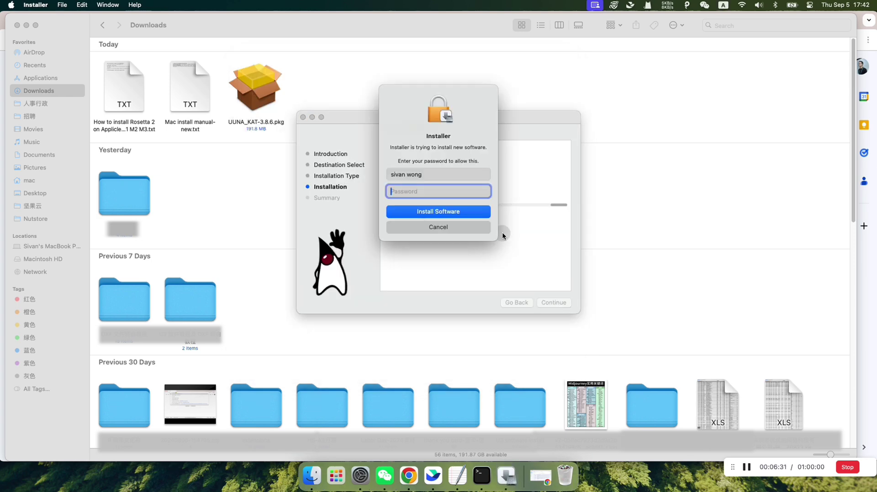
{"action": "type", "text": "••••••"}
{"action": "key", "text": "Return"}
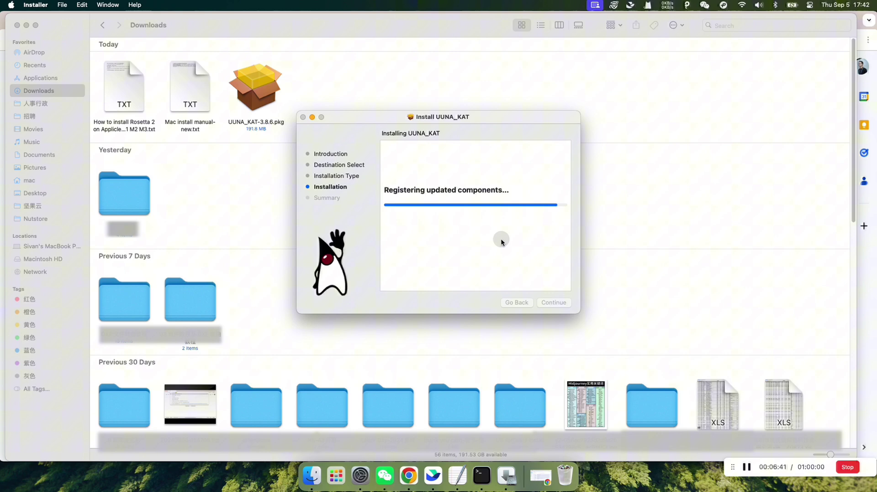
{"action": "left_click", "coordinate": [561, 304]}
{"action": "left_click", "coordinate": [413, 256]}
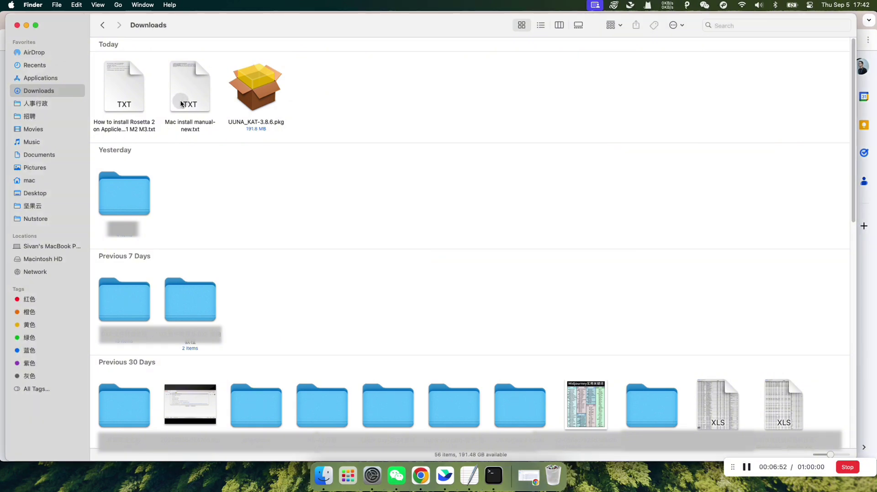
- Open Mac install manual-new.txt from Downloads and bring the Terminal window beside it
{"action": "double_click", "coordinate": [181, 104]}
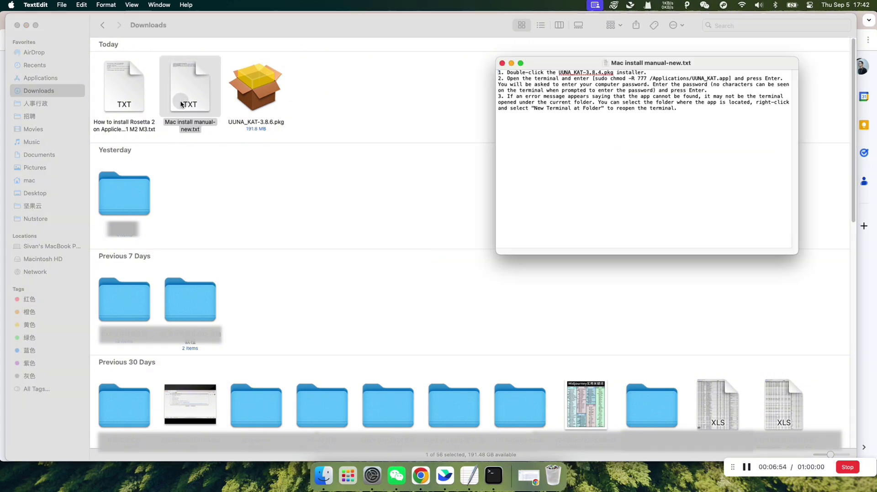
{"action": "left_click", "coordinate": [493, 476]}
{"action": "left_click_drag", "start_coordinate": [339, 169], "coordinate": [390, 158]}
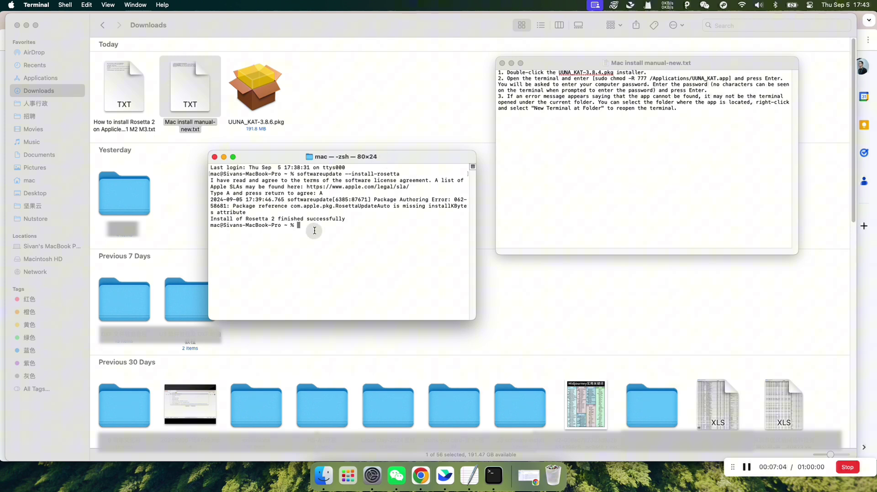
- Run "sudo chmod -R 777 /Applications/UUNA_KAT.app" copied from the manual, authorise it with the account password, and close both windows
{"action": "left_click", "coordinate": [562, 85]}
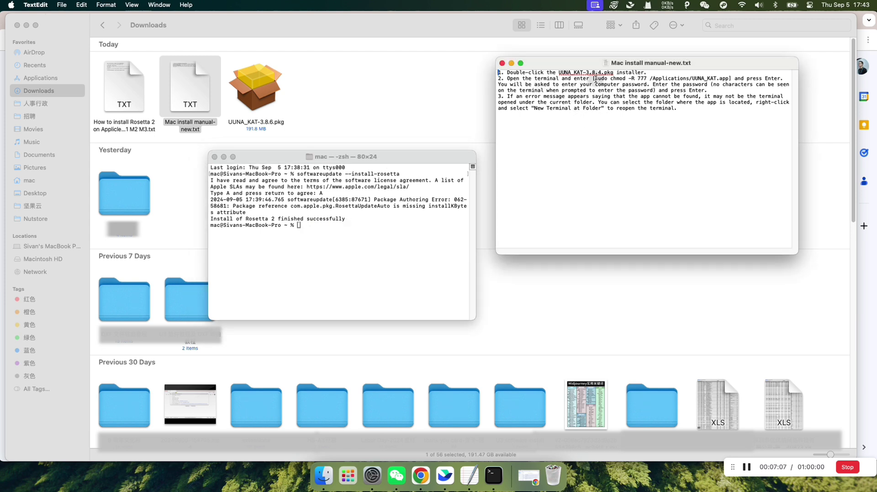
{"action": "left_click_drag", "start_coordinate": [594, 79], "coordinate": [730, 77]}
{"action": "key", "text": "super+c"}
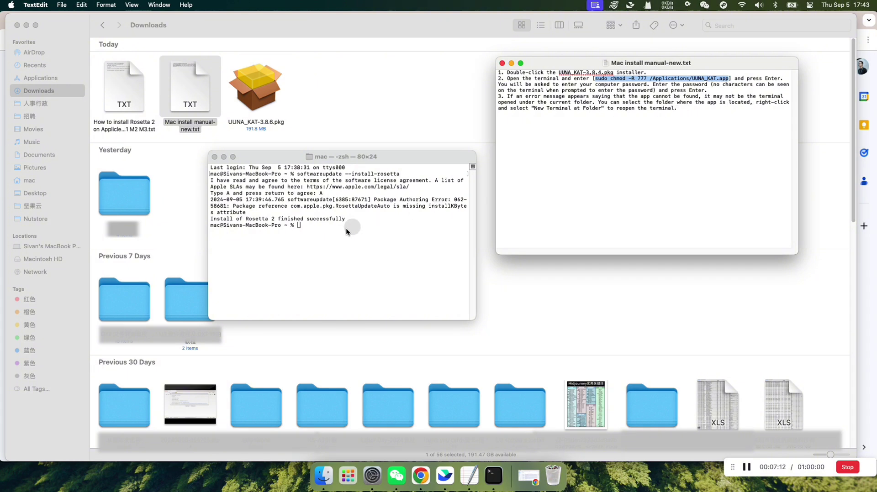
{"action": "left_click", "coordinate": [338, 231]}
{"action": "key", "text": "super+v"}
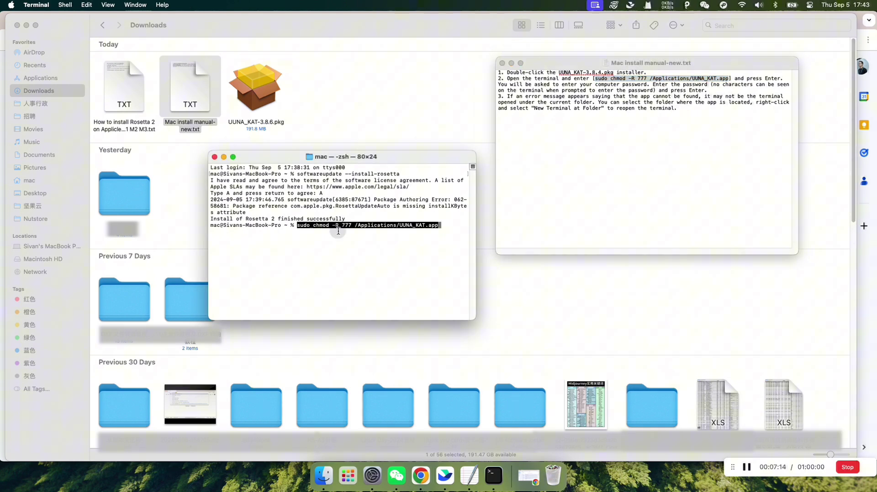
{"action": "key", "text": "Return"}
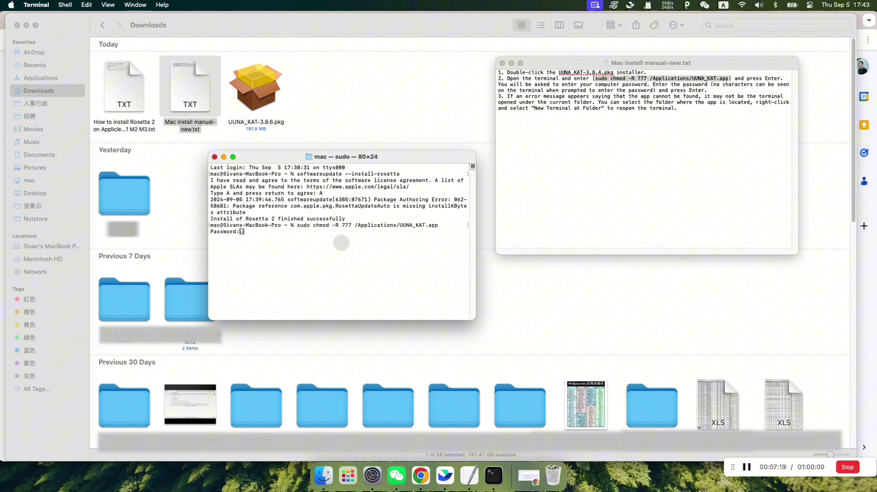
{"action": "key", "text": "Return"}
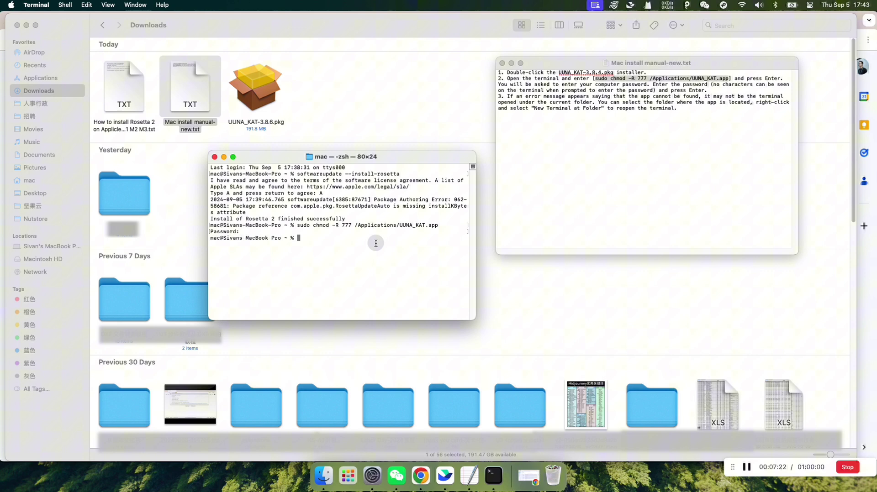
{"action": "left_click", "coordinate": [214, 158]}
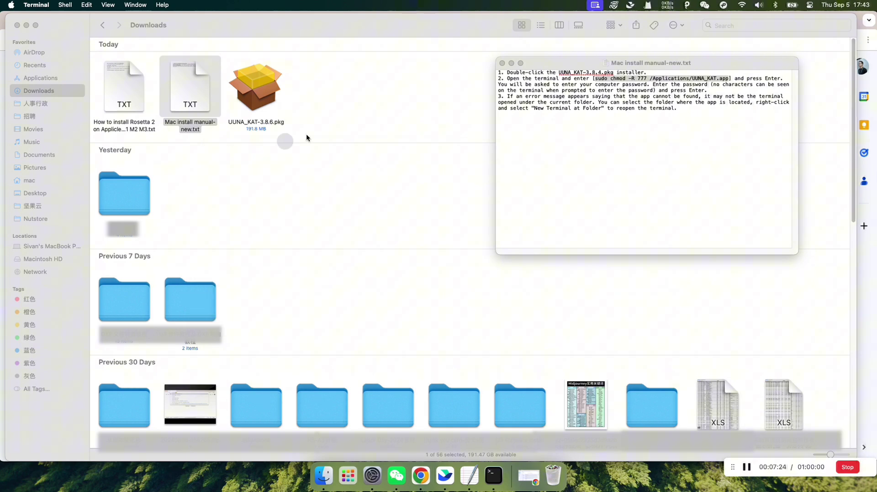
{"action": "left_click", "coordinate": [502, 64]}
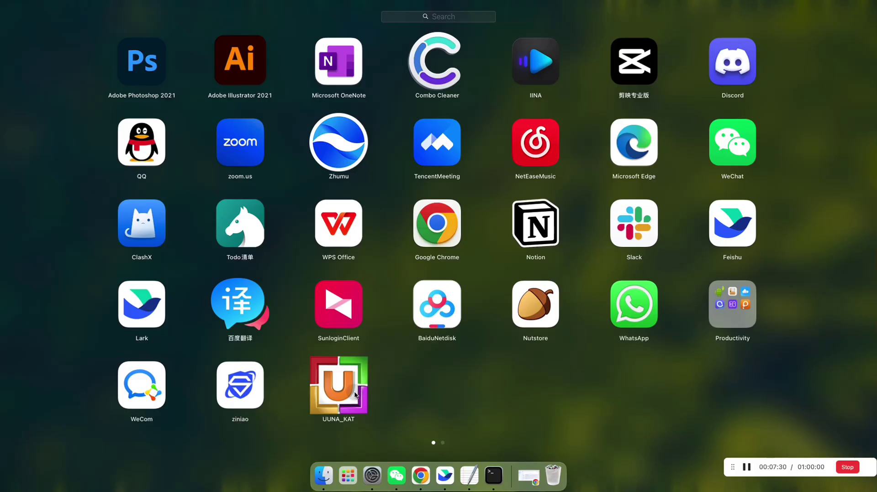
- Launch the UUNA_KAT application and close its Writing machine management window
{"action": "left_click", "coordinate": [355, 395]}
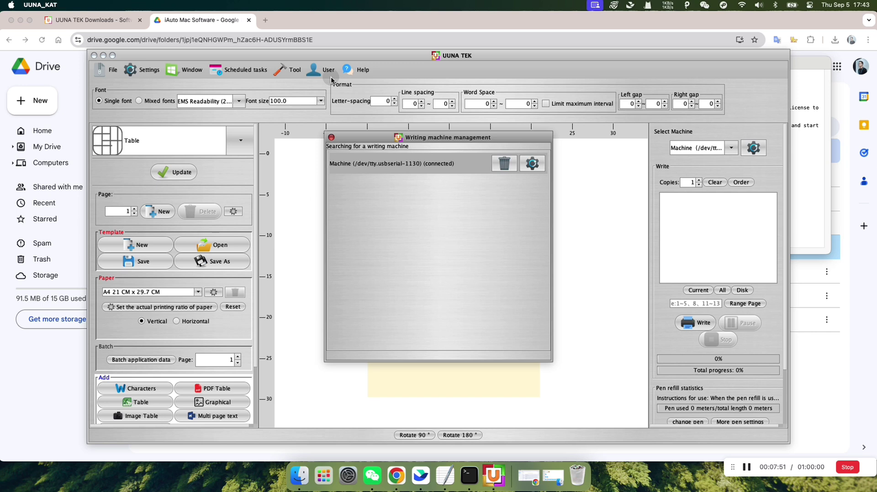
{"action": "left_click", "coordinate": [331, 137]}
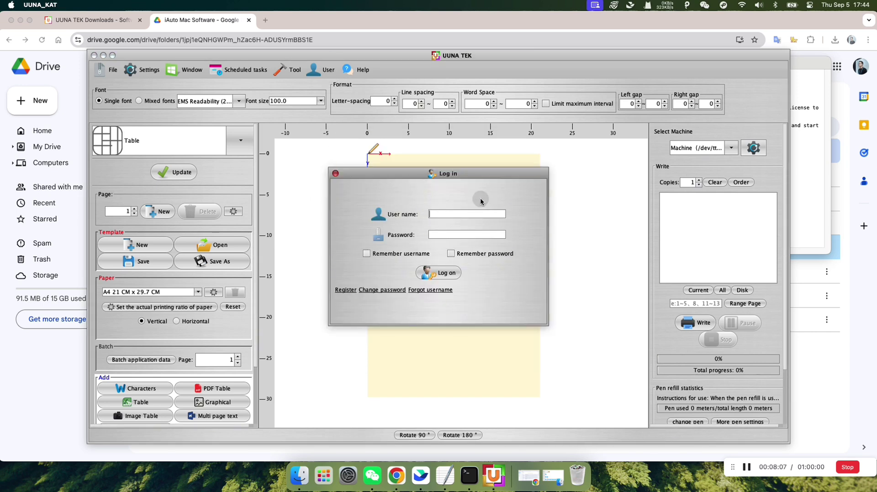
- Log in with the account's user name and password, enabling Remember username and Remember password
{"action": "type", "text": "UUNATEK"}
{"action": "key", "text": "Tab"}
{"action": "type", "text": "••••••••••"}
{"action": "left_click", "coordinate": [366, 256]}
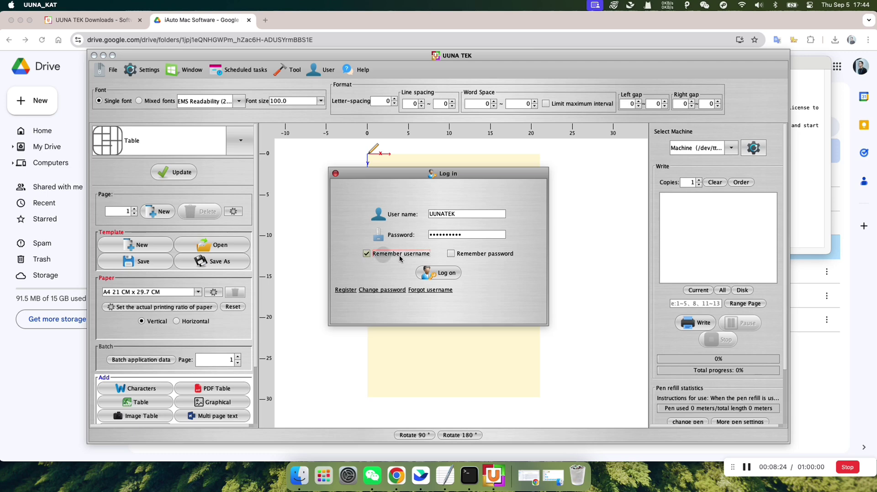
{"action": "left_click", "coordinate": [451, 256]}
{"action": "left_click", "coordinate": [442, 276]}
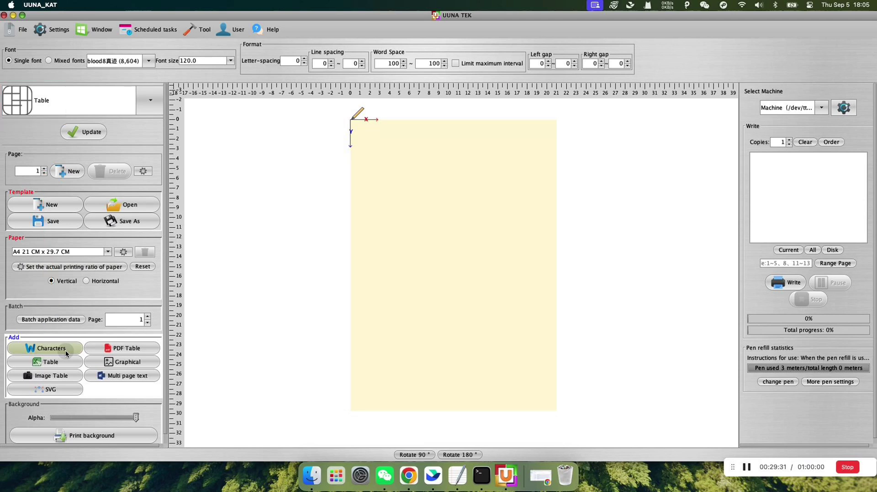
- Add a Characters text block with the default text, broken onto a second line after "Please input content here," without a leading space
{"action": "left_click", "coordinate": [65, 349]}
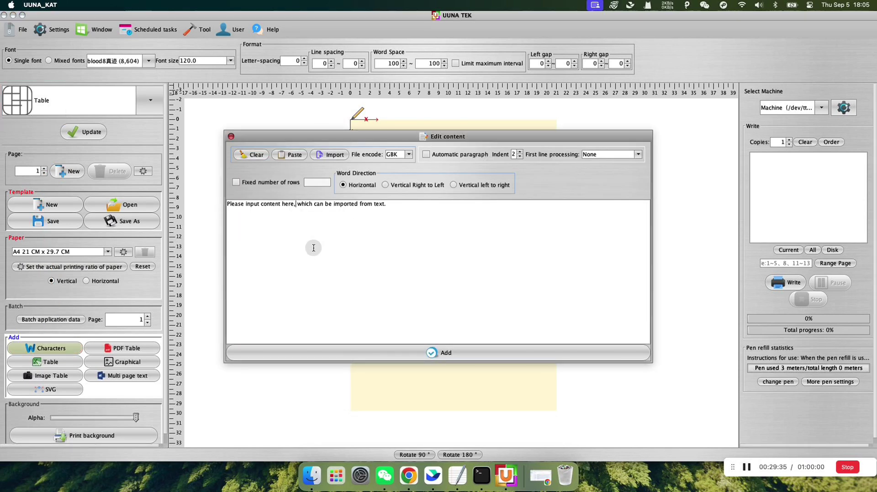
{"action": "key", "text": "Return"}
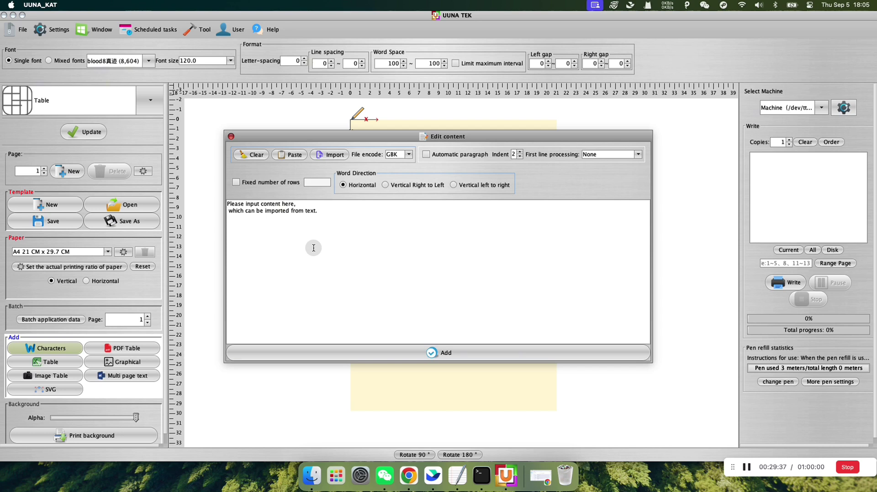
{"action": "key", "text": "Delete"}
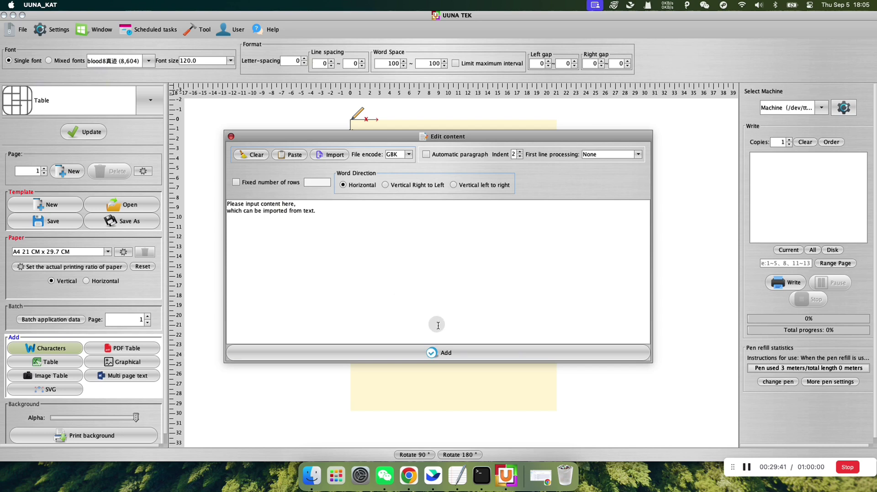
{"action": "left_click", "coordinate": [441, 356]}
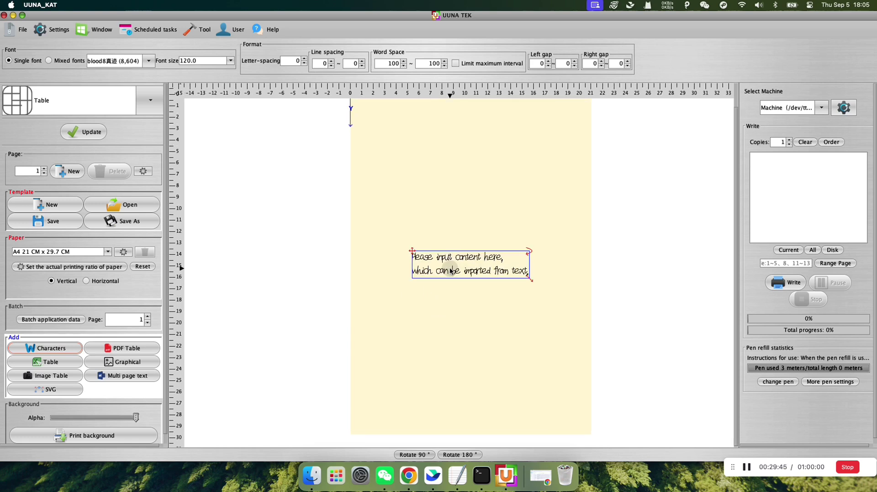
- Move the text block to about 2.5 cm across and 3.3 cm down the page, and widen its frame to about 13.3 cm
{"action": "left_click", "coordinate": [402, 250]}
{"action": "left_click_drag", "start_coordinate": [403, 250], "coordinate": [384, 157]}
{"action": "scroll", "coordinate": [443, 145], "scroll_direction": "up", "scroll_amount": 3}
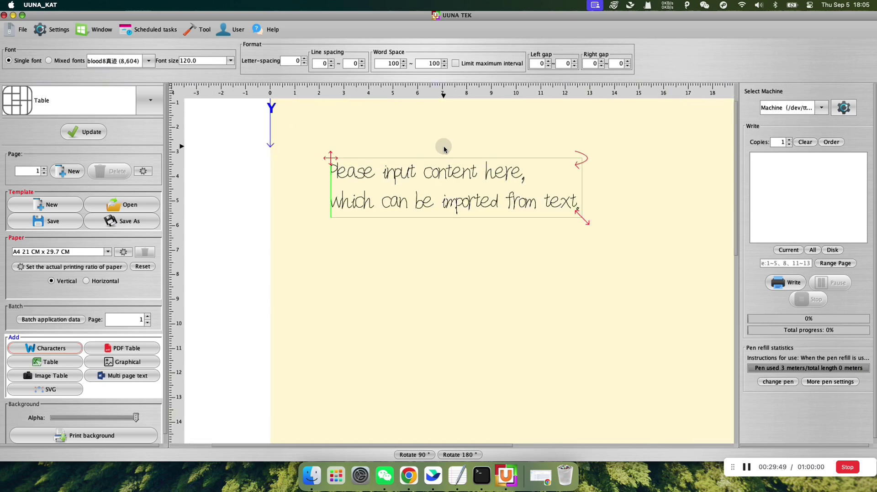
{"action": "scroll", "coordinate": [442, 147], "scroll_direction": "up", "scroll_amount": 2}
{"action": "scroll", "coordinate": [444, 146], "scroll_direction": "down", "scroll_amount": 2}
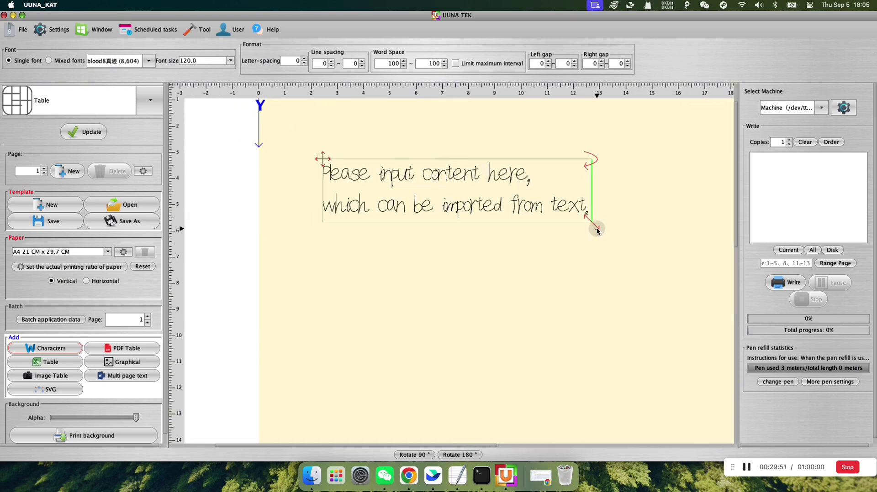
{"action": "left_click_drag", "start_coordinate": [596, 230], "coordinate": [678, 240]}
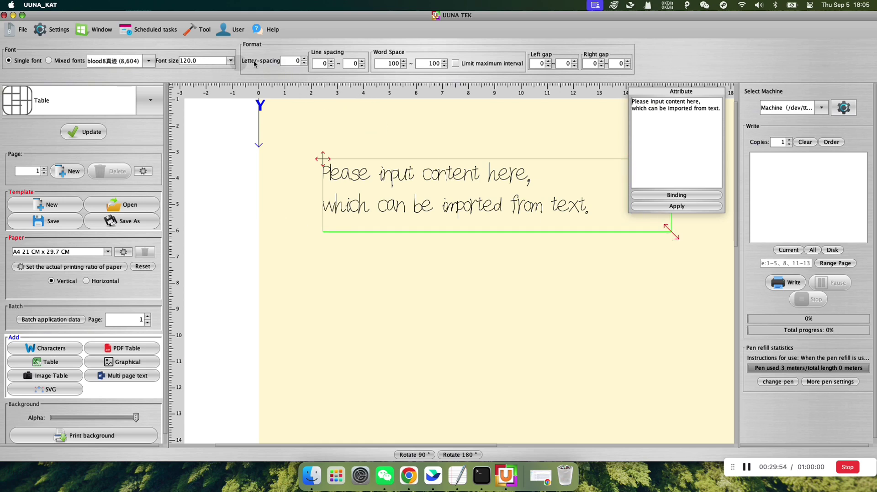
- Set the text block's letter-spacing to 1 and widen its frame to about 15 cm so the second line fits
{"action": "left_click", "coordinate": [304, 59]}
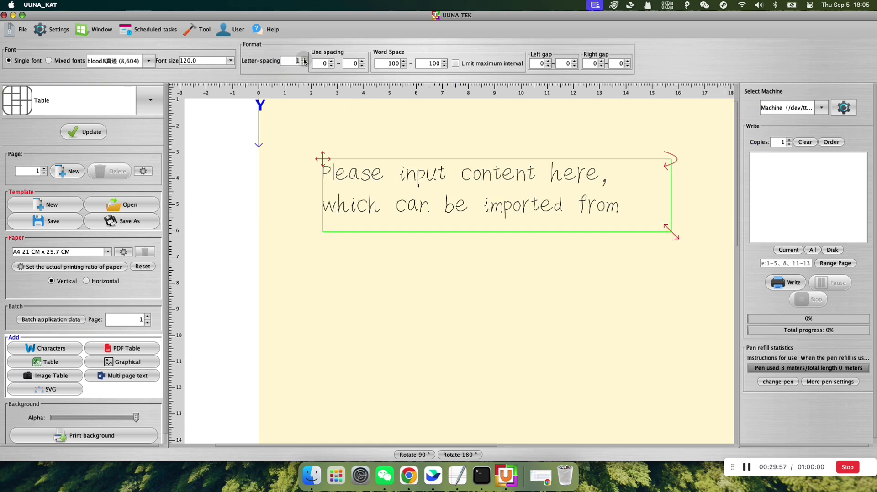
{"action": "left_click_drag", "start_coordinate": [672, 232], "coordinate": [720, 242]}
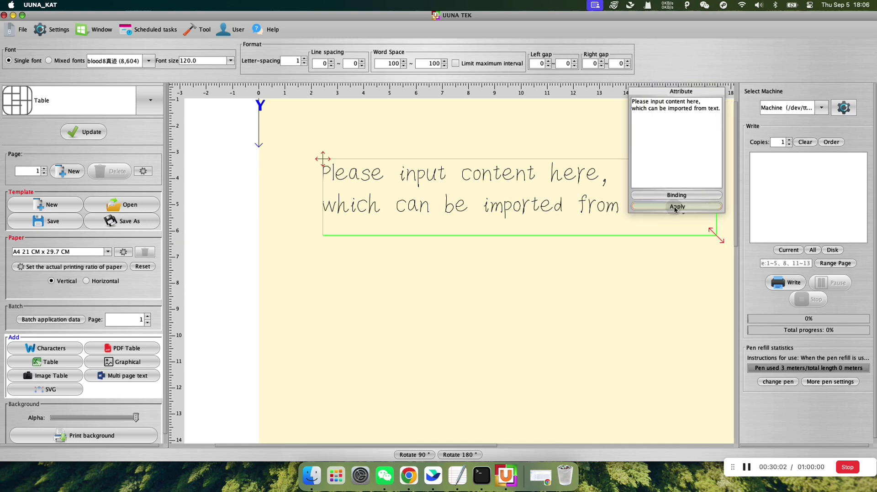
{"action": "left_click", "coordinate": [808, 128]}
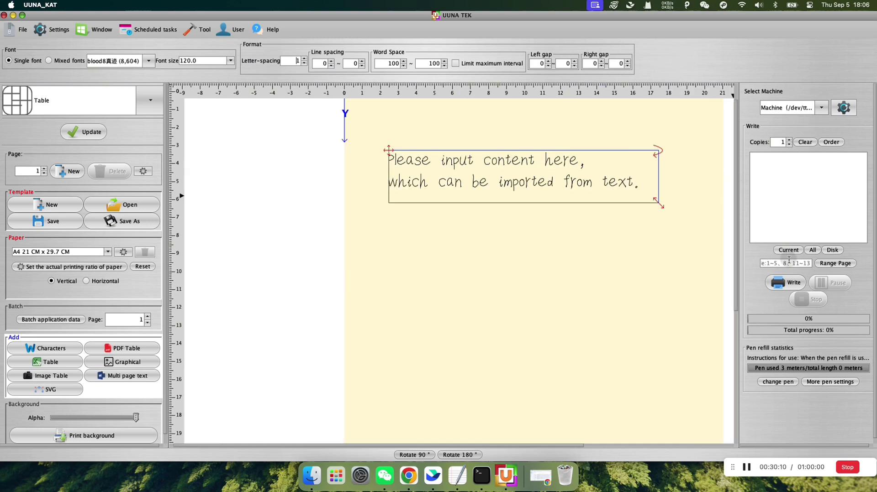
- Add the current page to the write queue and start writing it on the plotter
{"action": "left_click", "coordinate": [787, 251]}
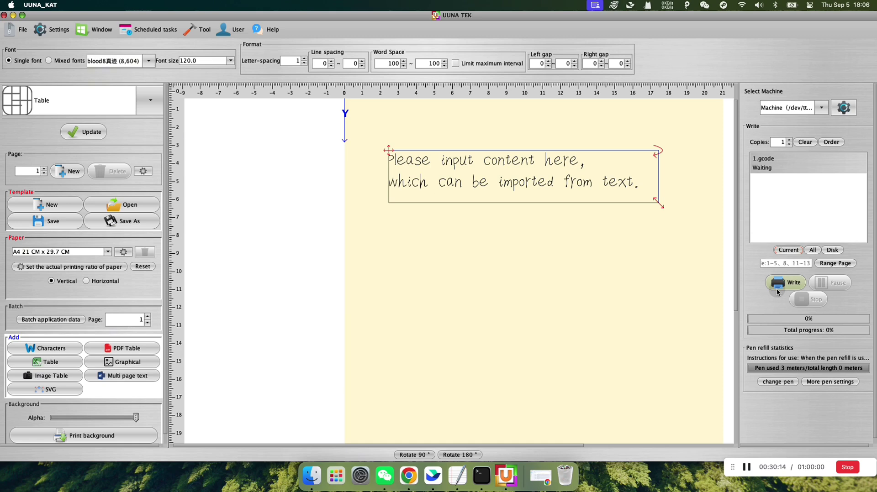
{"action": "left_click", "coordinate": [777, 285]}
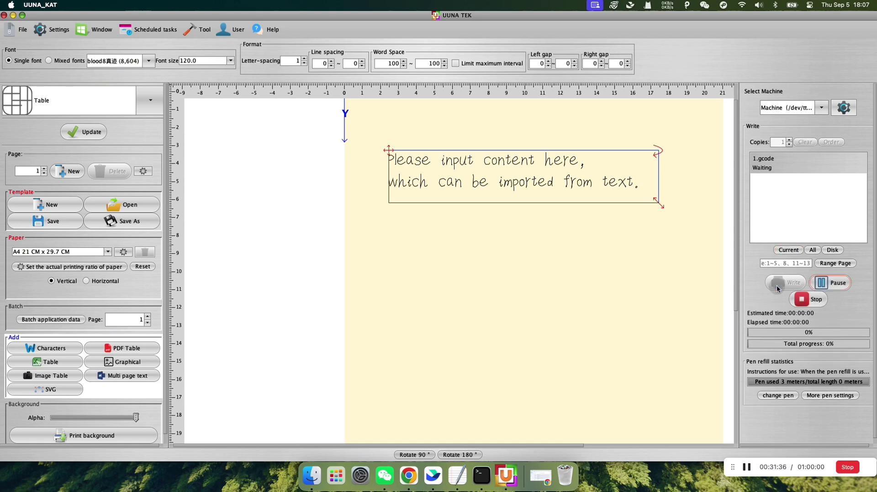